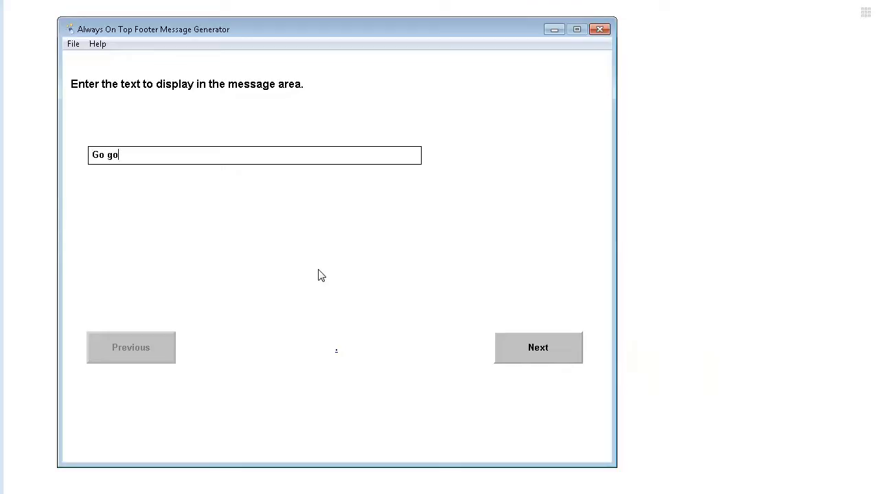
pyautogui.write('Google!')
pyautogui.click(500, 338)
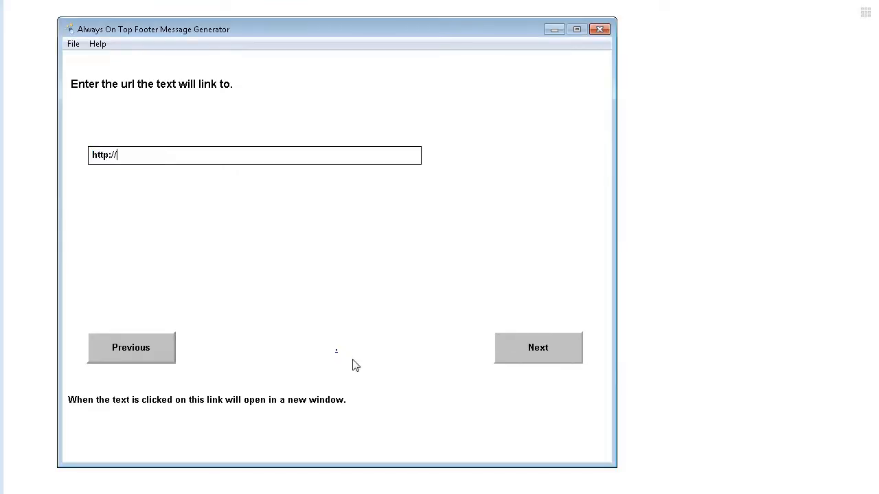
pyautogui.write('google.com')
pyautogui.click(522, 347)
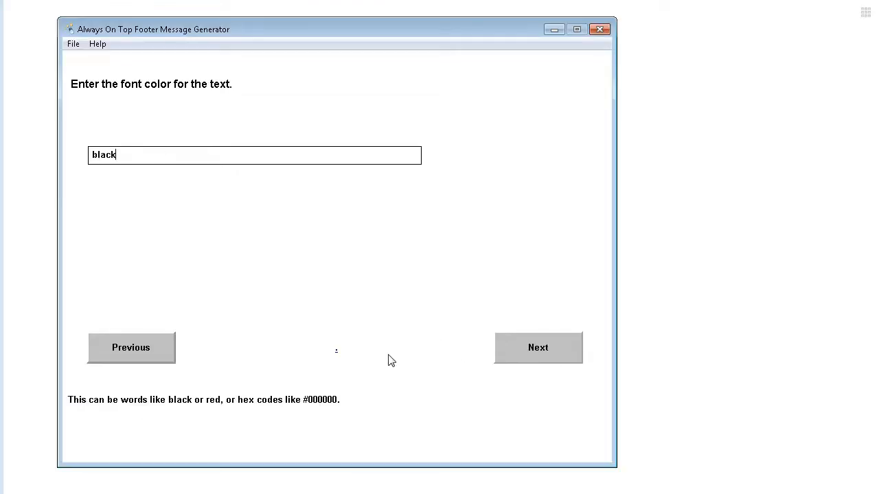
# - Set the message's font color to white and accept a font size of 5
pyautogui.doubleClick(119, 154)
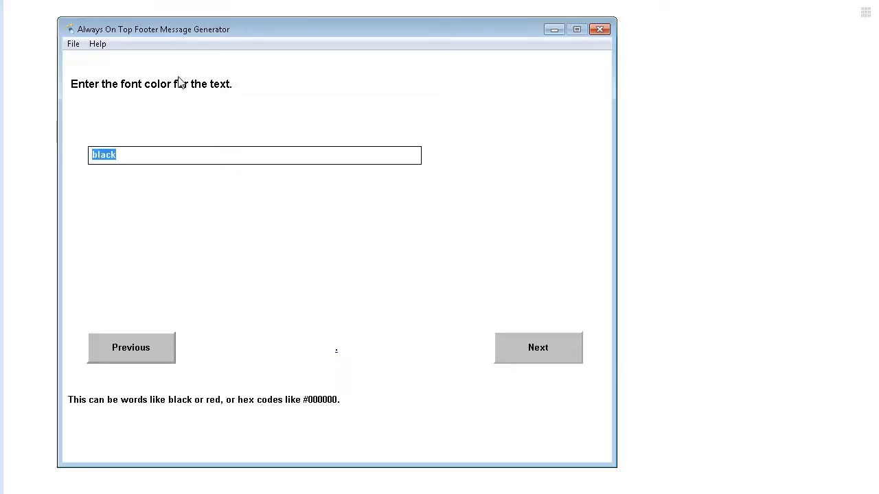
pyautogui.write('white')
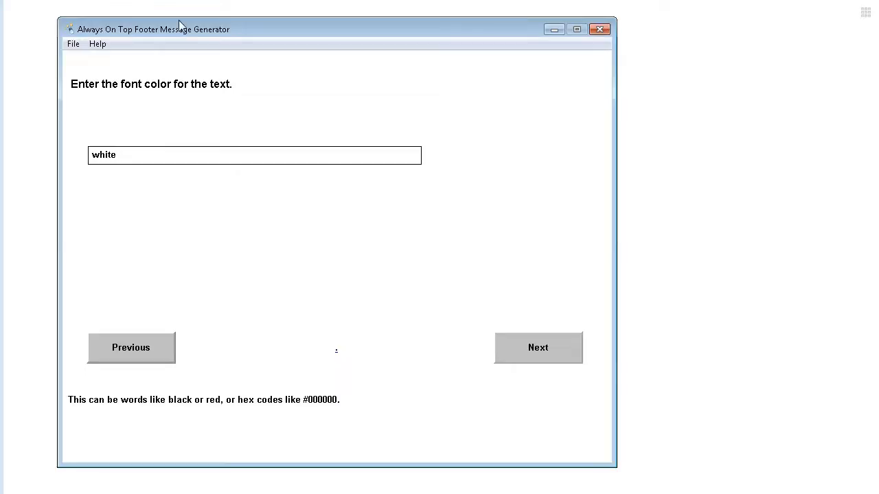
pyautogui.click(530, 345)
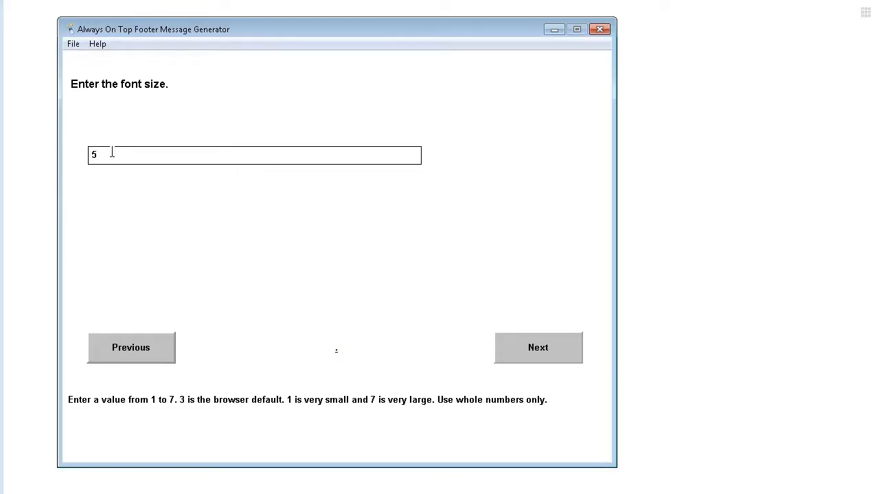
pyautogui.click(533, 345)
# - Set the background color of the text area to black
pyautogui.write('yellow')
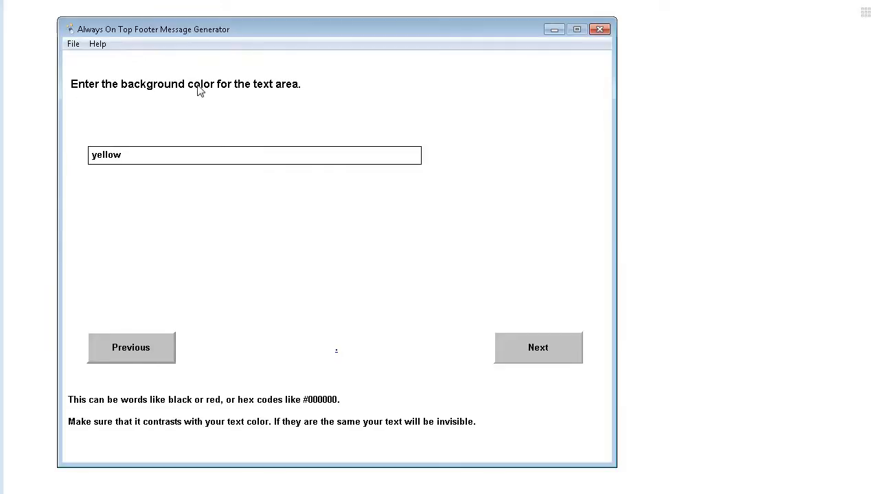
pyautogui.doubleClick(129, 154)
pyautogui.write('black')
pyautogui.click(535, 347)
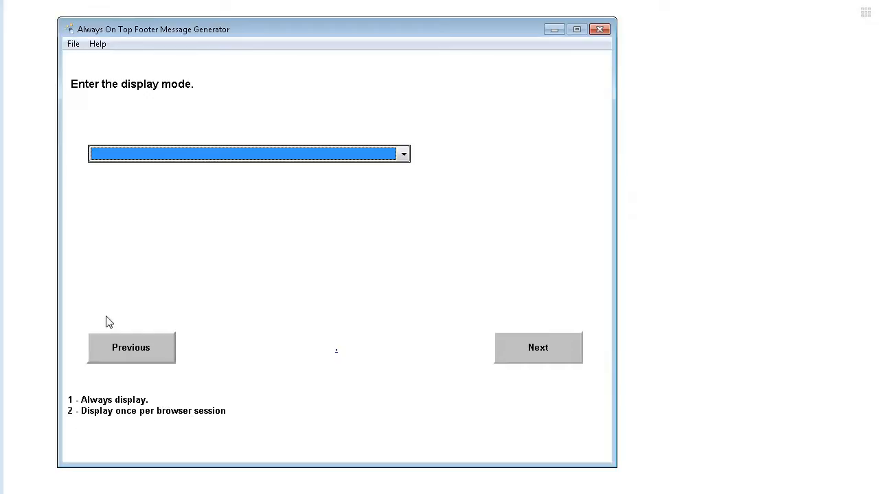
# - Choose display mode 1 so the footer message is always displayed
pyautogui.click(192, 158)
pyautogui.click(189, 170)
pyautogui.click(499, 362)
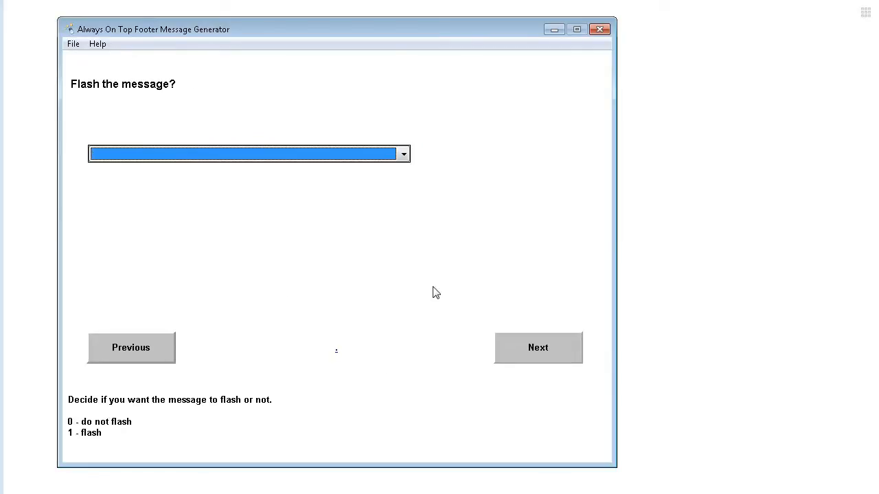
# - Turn on message flashing with option 1 and set the flashing background color to blue
pyautogui.click(208, 155)
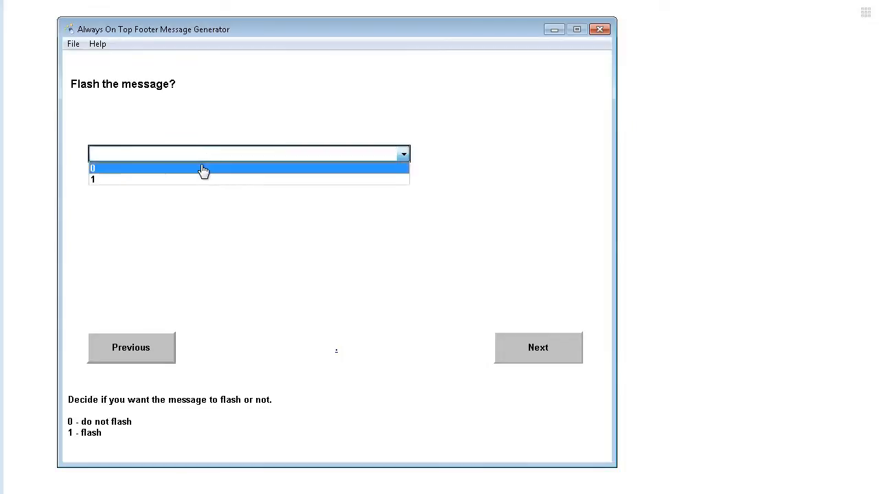
pyautogui.click(203, 180)
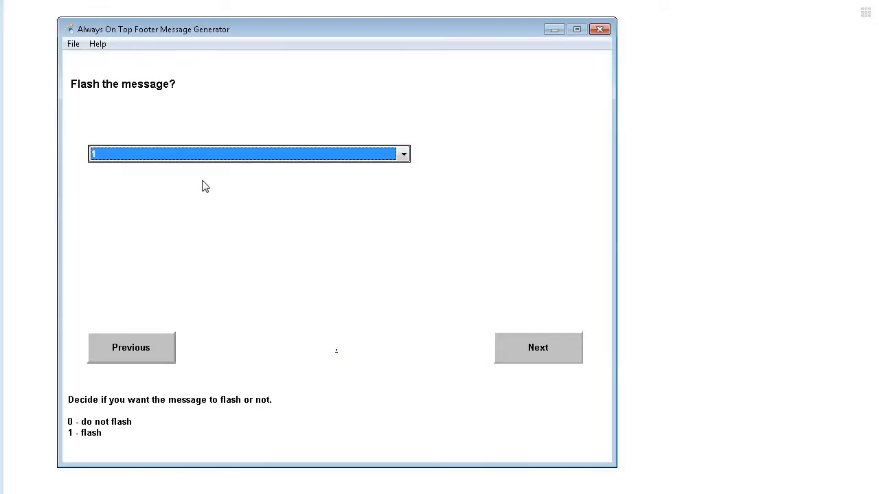
pyautogui.click(526, 350)
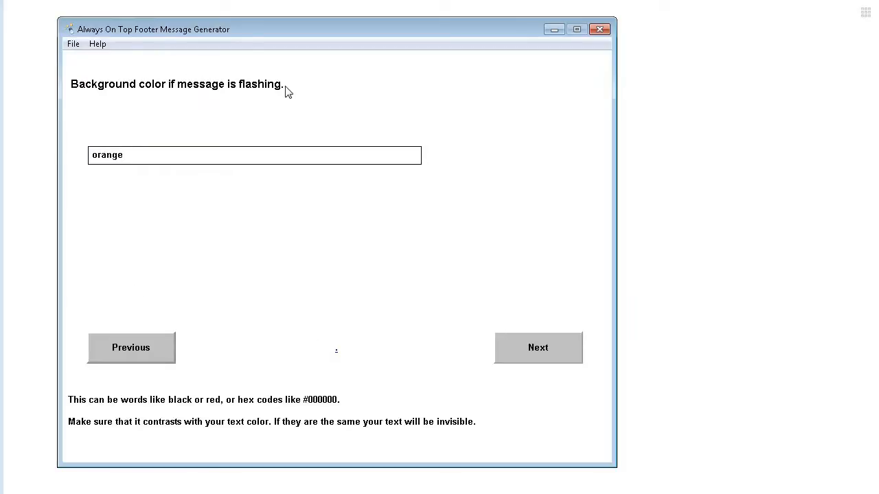
pyautogui.moveTo(133, 158); pyautogui.dragTo(91, 187)
pyautogui.write('blue')
pyautogui.click(540, 349)
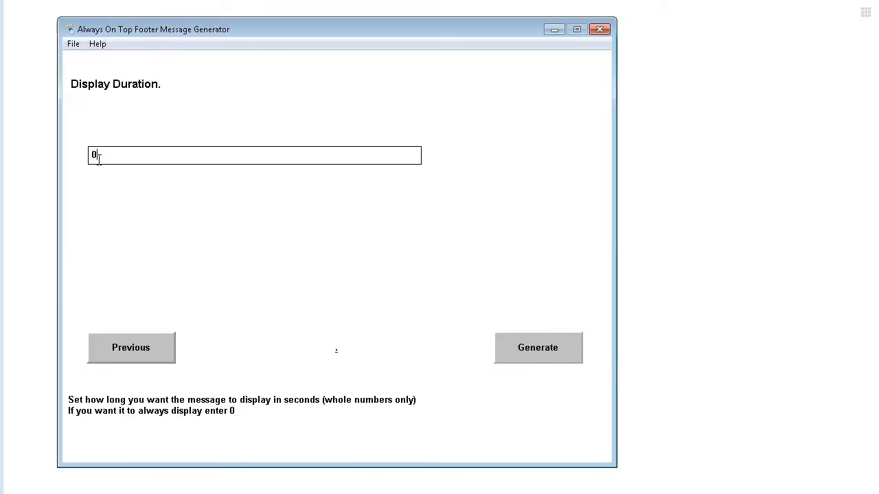
# - Set the display duration to 30 seconds and generate the message files into the test folder
pyautogui.moveTo(98, 154); pyautogui.dragTo(59, 154)
pyautogui.write('30')
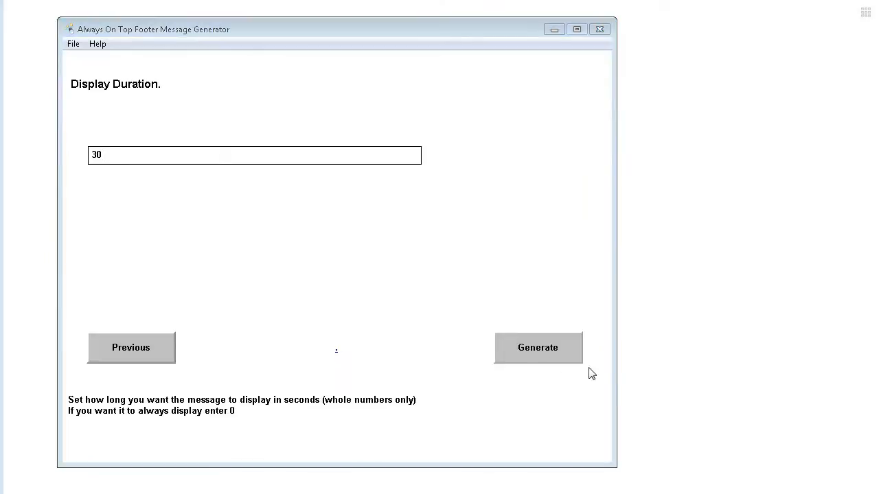
pyautogui.click(538, 355)
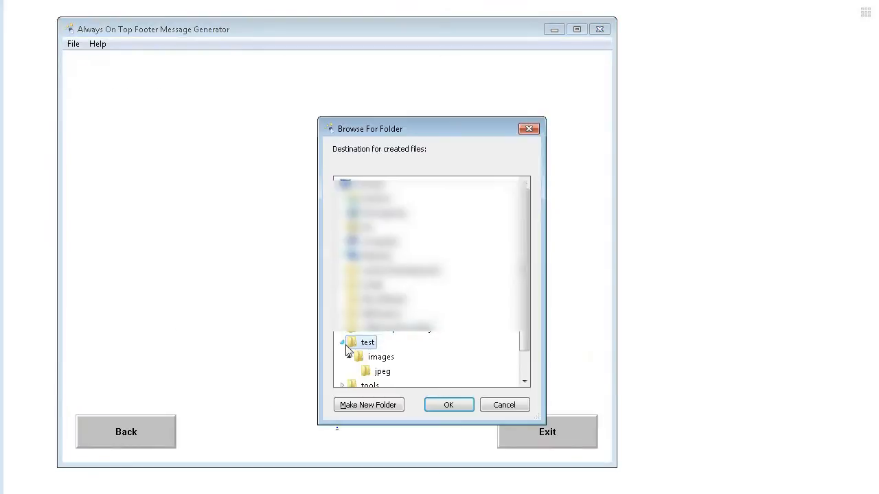
pyautogui.click(449, 405)
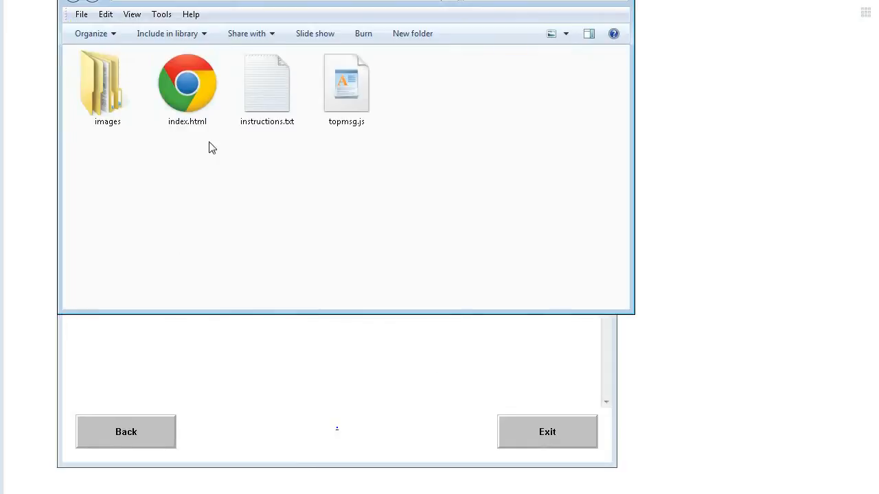
# - Examine the website folder's images folder, index.html and the generated topmsg.js file
pyautogui.click(197, 96)
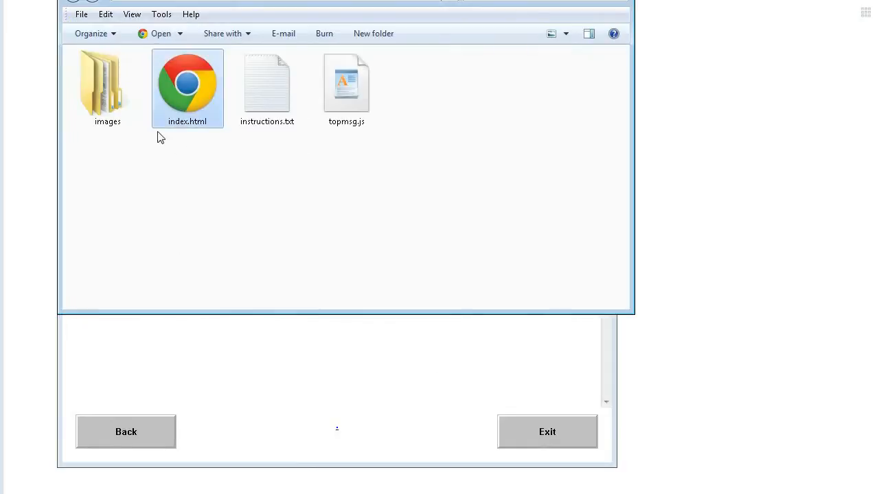
pyautogui.keyDown('ctrl'); pyautogui.click(112, 120); pyautogui.keyUp('ctrl')
pyautogui.click(283, 188)
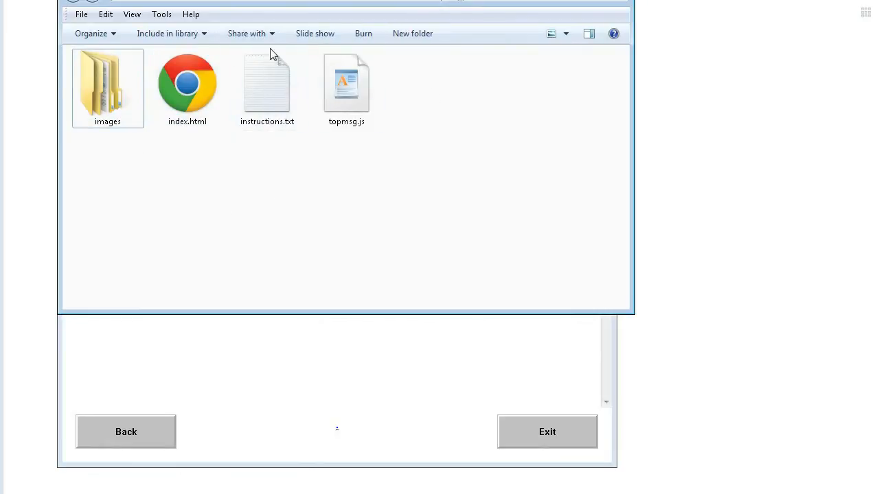
pyautogui.click(345, 94)
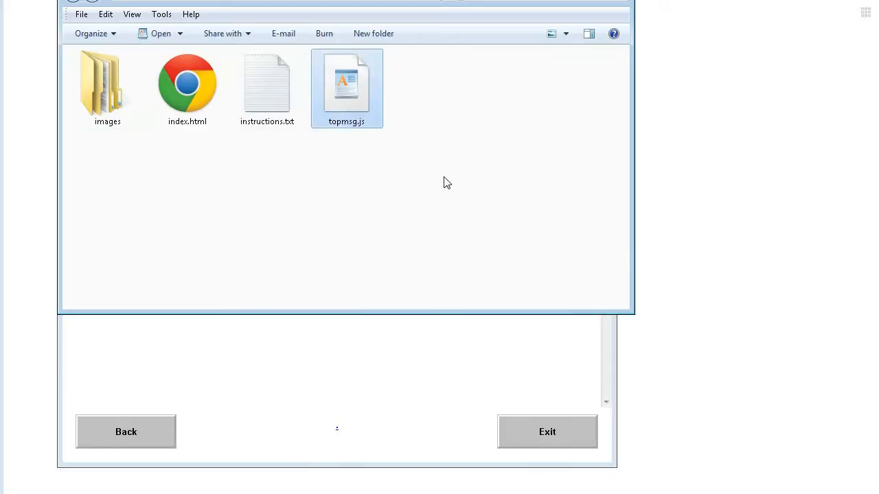
pyautogui.click(187, 86)
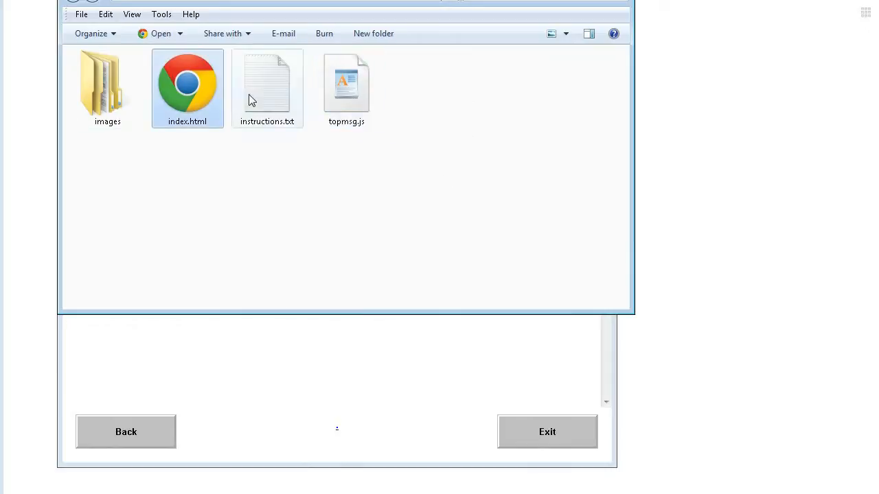
pyautogui.click(196, 95)
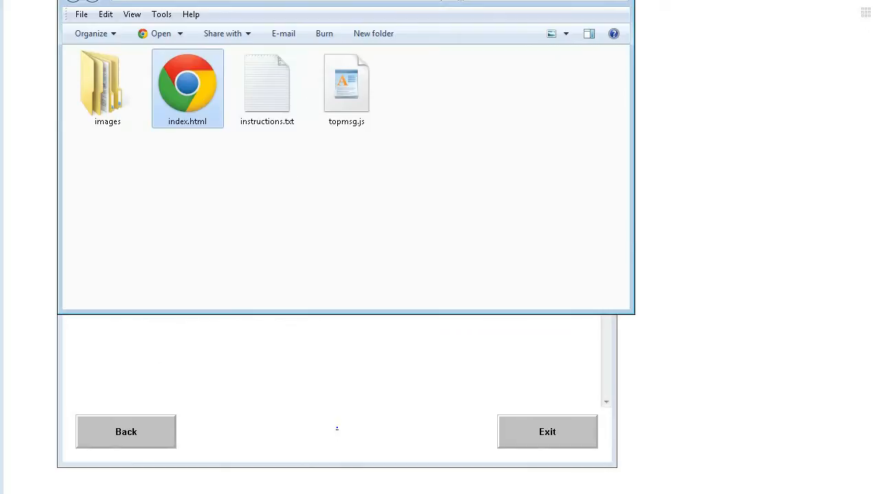
# - Switch back to the message generator and copy the <script src="topmsg.js"> line from the instructions
pyautogui.click(240, 493)
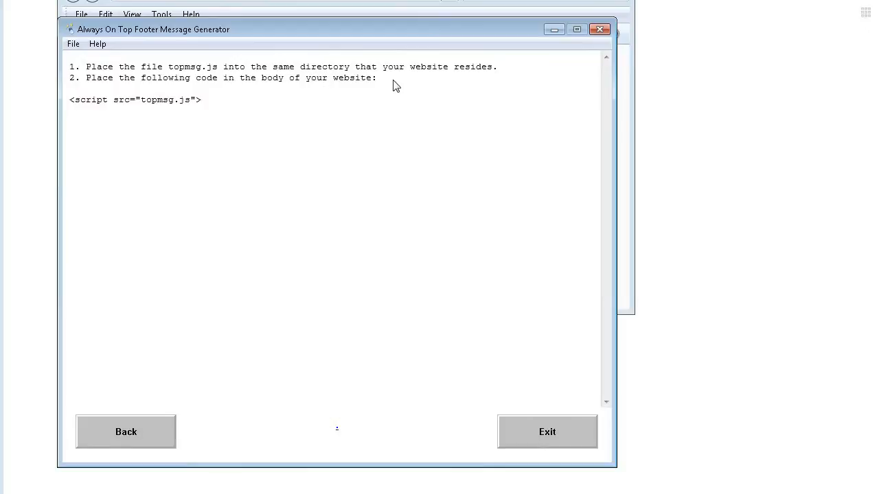
pyautogui.moveTo(209, 103); pyautogui.dragTo(81, 97)
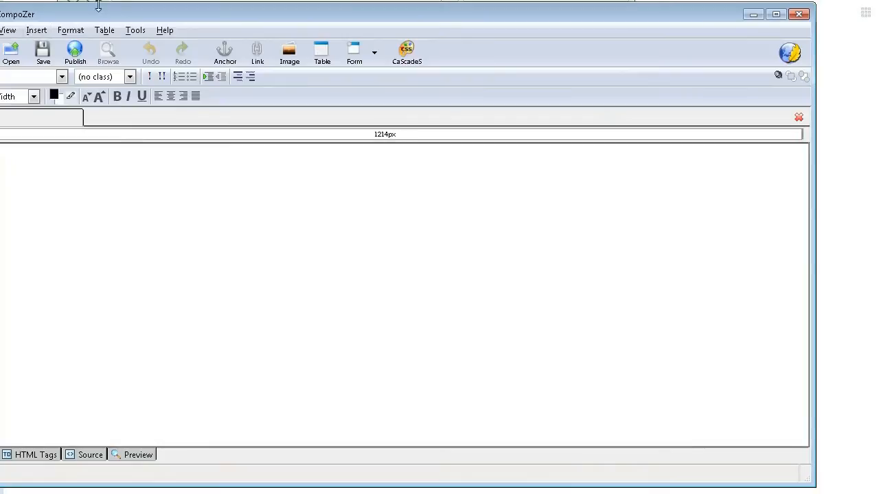
# - Switch to KompoZer and open index.html from the test folder
pyautogui.moveTo(97, 14); pyautogui.dragTo(163, 14)
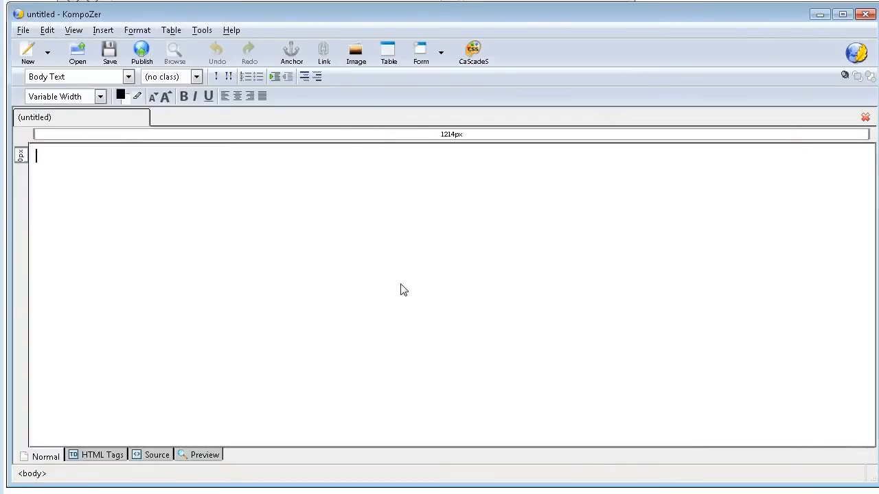
pyautogui.click(79, 50)
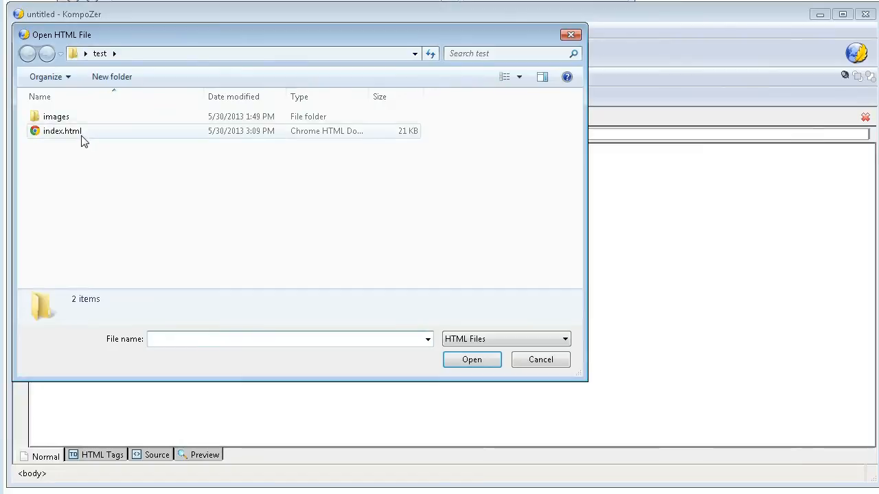
pyautogui.click(82, 140)
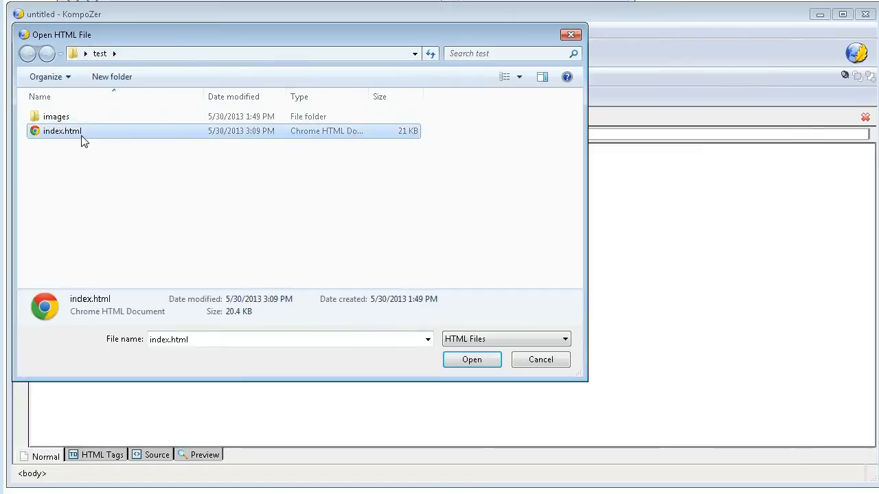
pyautogui.click(467, 362)
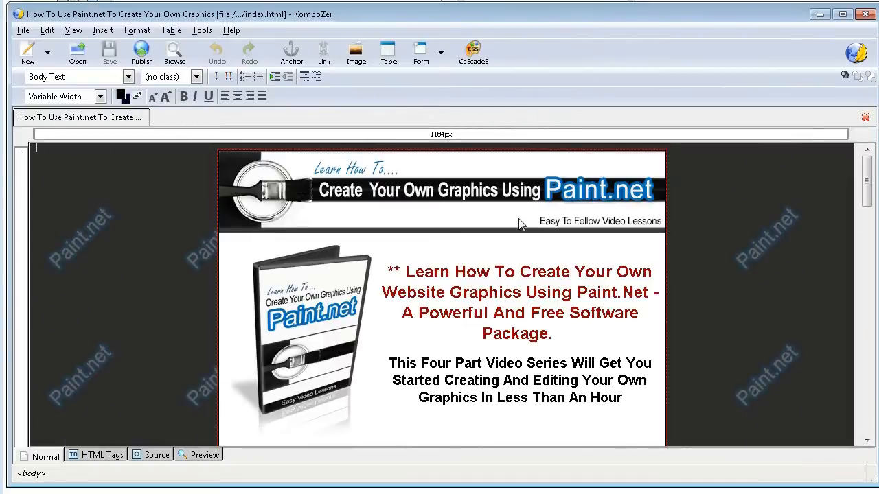
# - Insert the HTML code <script src="topmsg.js"> on the blank line above "Dear Reader:" and save the page
pyautogui.scroll(-4, 493, 241)
pyautogui.scroll(-2, 490, 257)
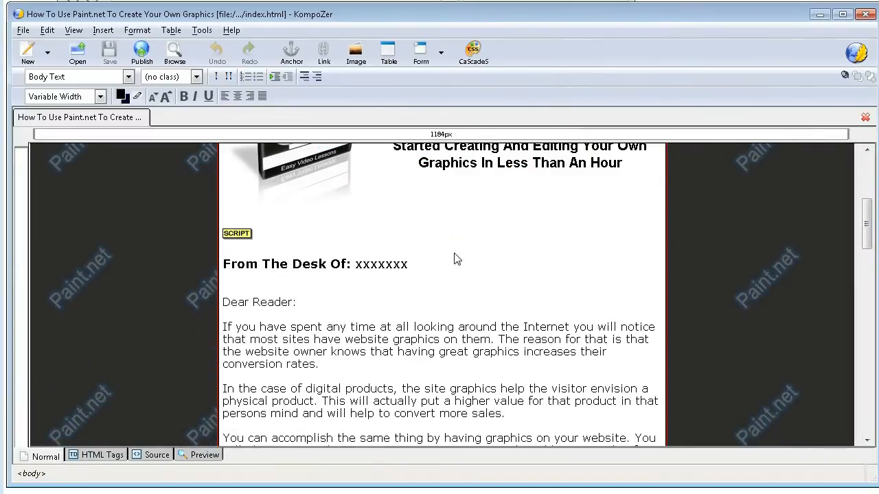
pyautogui.click(239, 288)
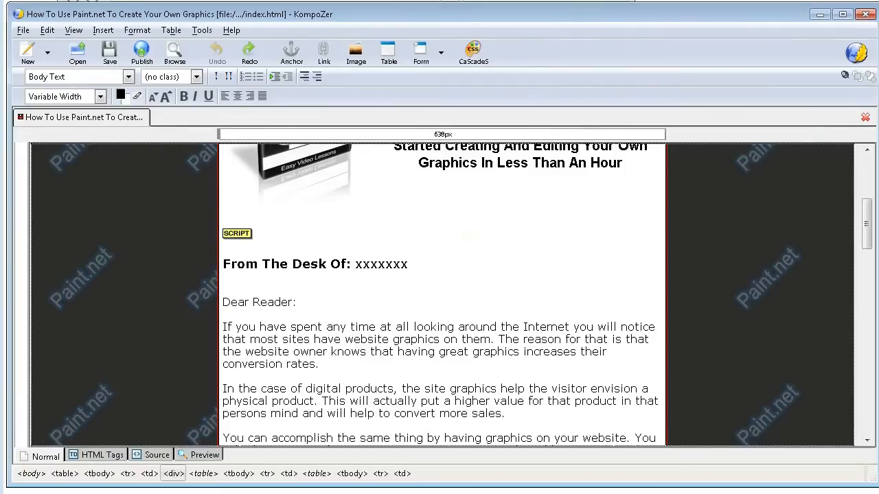
pyautogui.click(301, 217)
pyautogui.scroll(2, 301, 230)
pyautogui.scroll(-15, 287, 254)
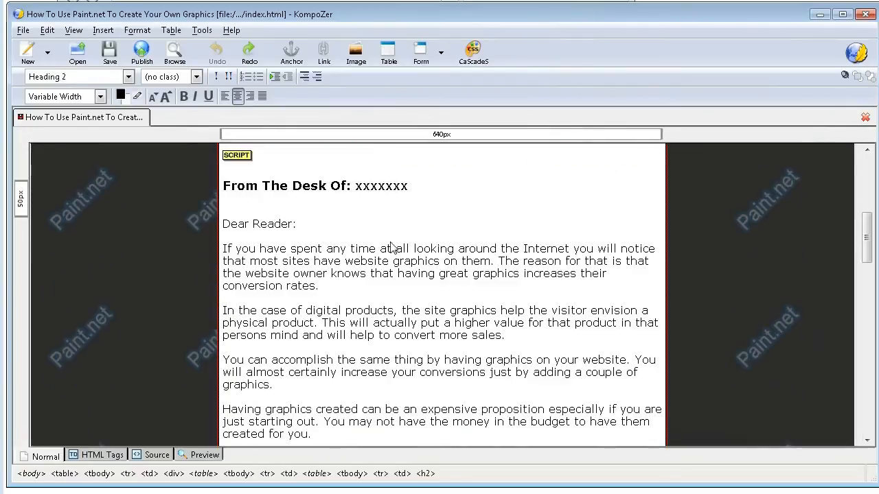
pyautogui.scroll(10, 350, 274)
pyautogui.scroll(4, 349, 274)
pyautogui.click(280, 287)
pyautogui.click(244, 318)
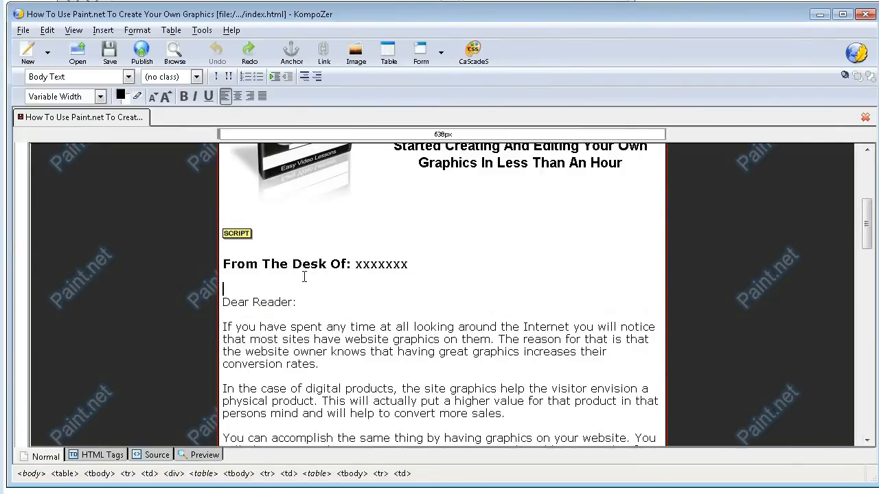
pyautogui.click(103, 30)
pyautogui.click(118, 180)
pyautogui.rightClick(136, 152)
pyautogui.click(162, 204)
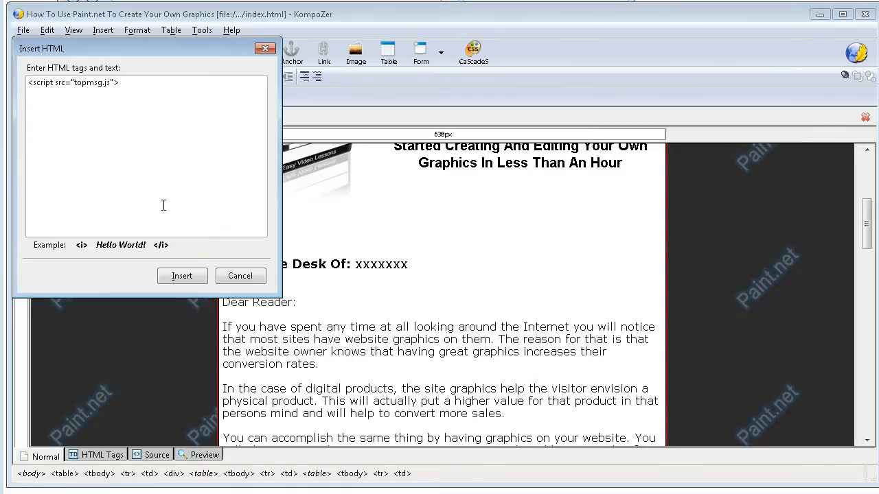
pyautogui.click(181, 277)
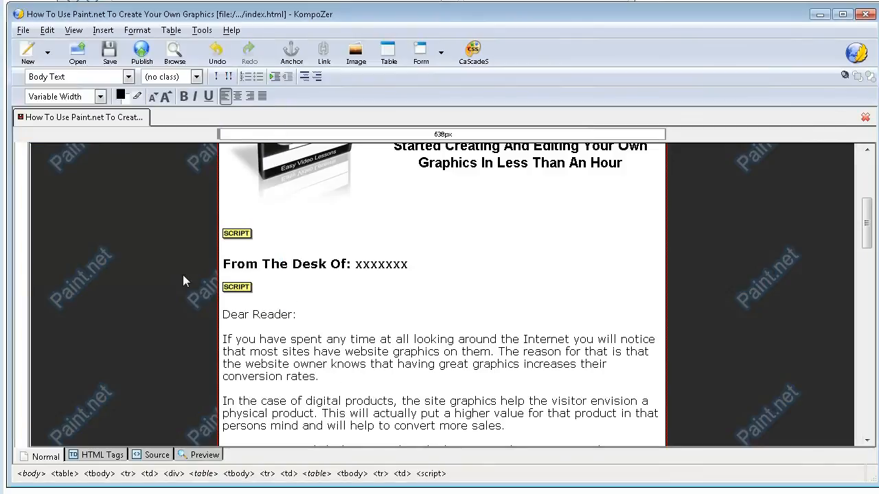
pyautogui.click(106, 56)
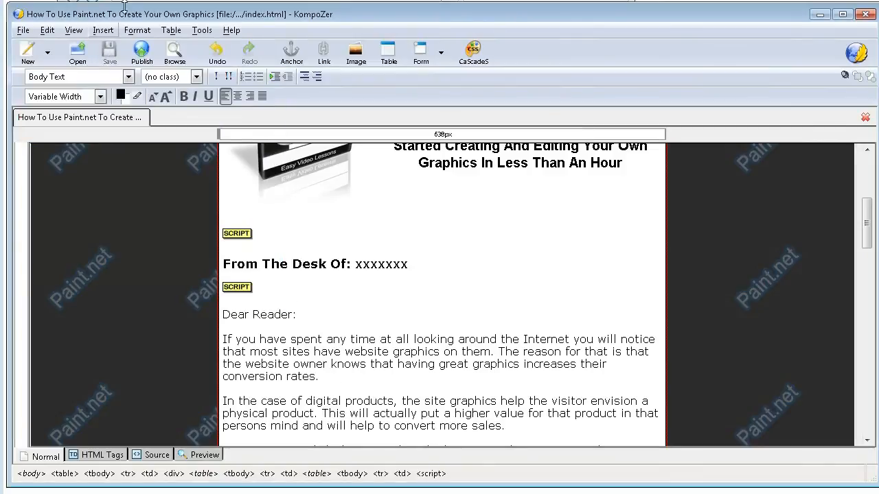
# - Switch to the website's folder and open index.html in the browser
pyautogui.click(309, 1)
pyautogui.click(244, 224)
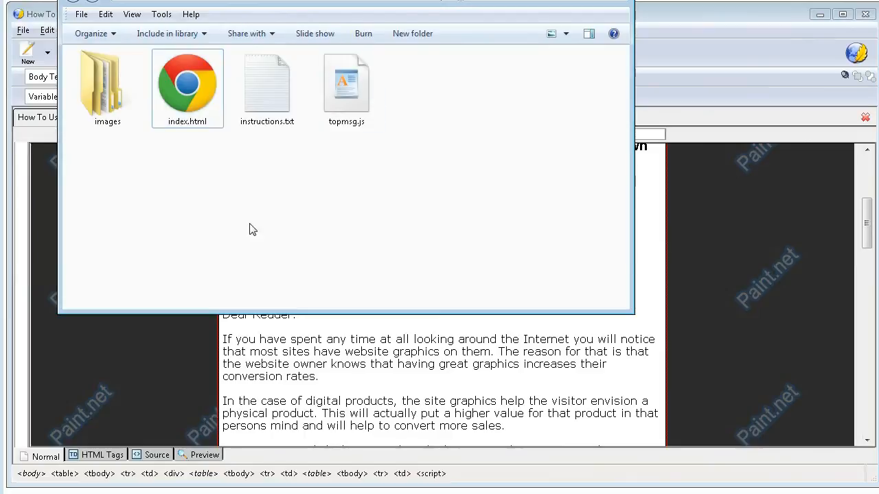
pyautogui.doubleClick(187, 83)
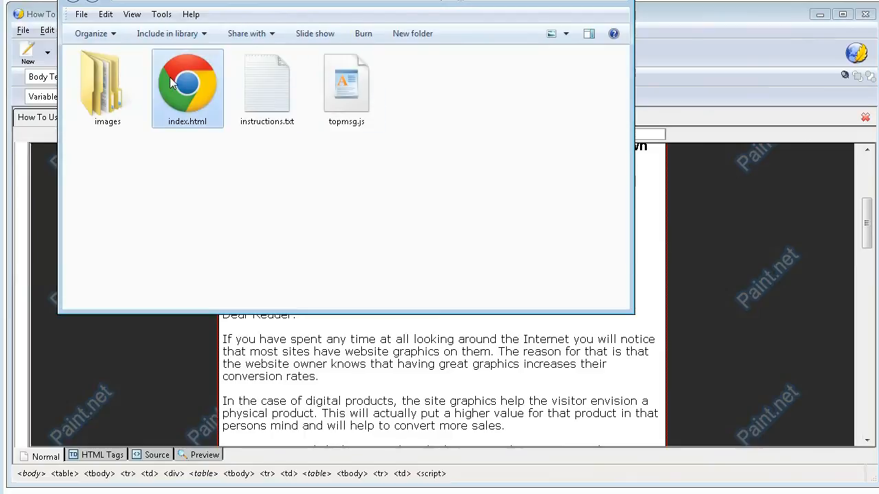